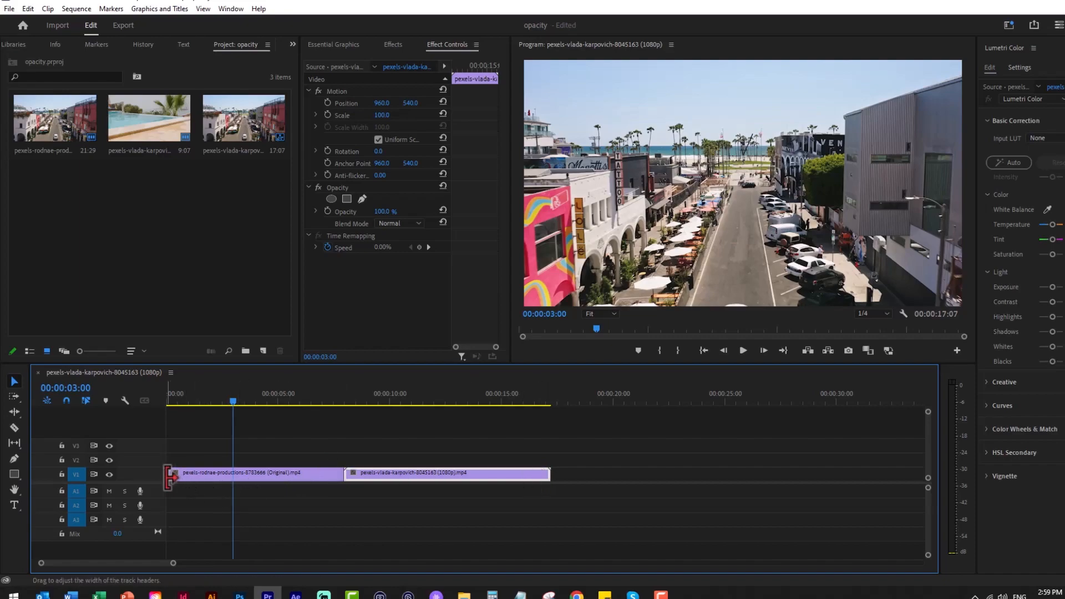
Expand track V1 and add four opacity keyframes to the street clip with the Pen tool, two near its start and two near its end
drag(148, 469, 147, 442)
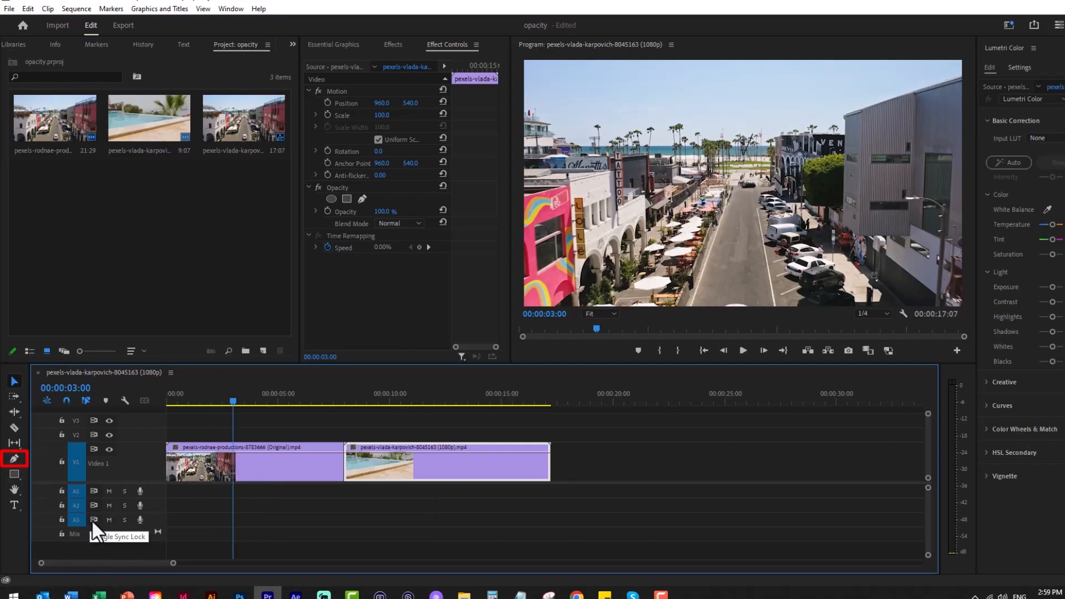
key(p)
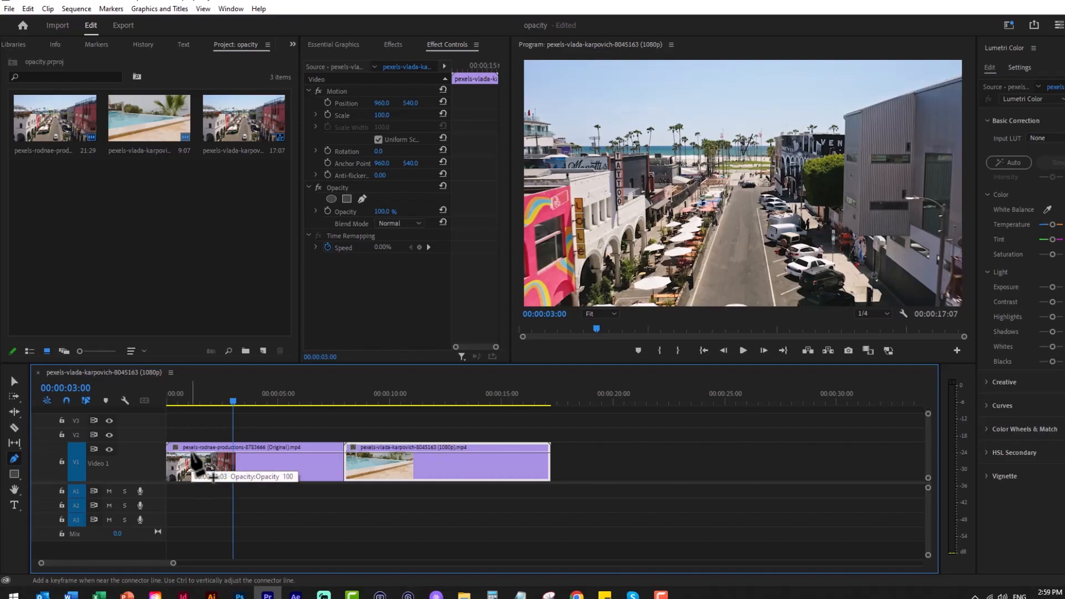
click(264, 471)
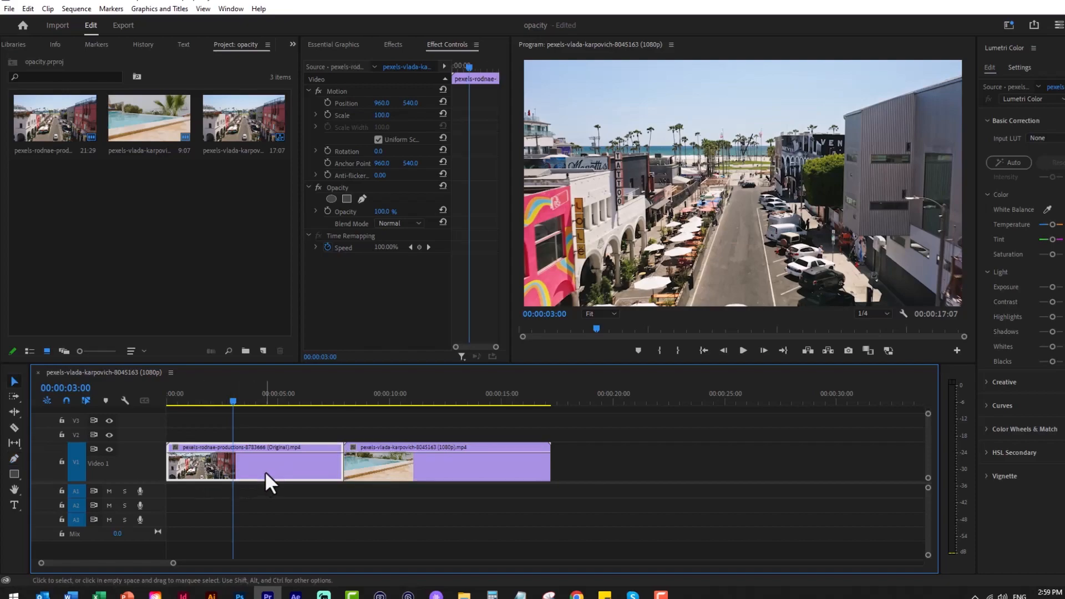
click(189, 451)
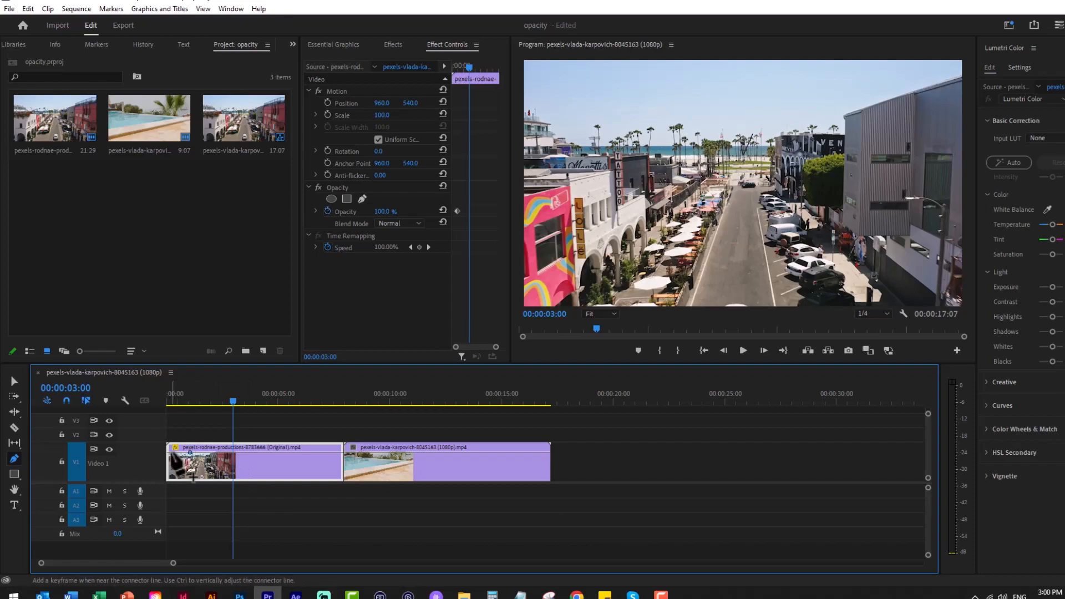
click(168, 452)
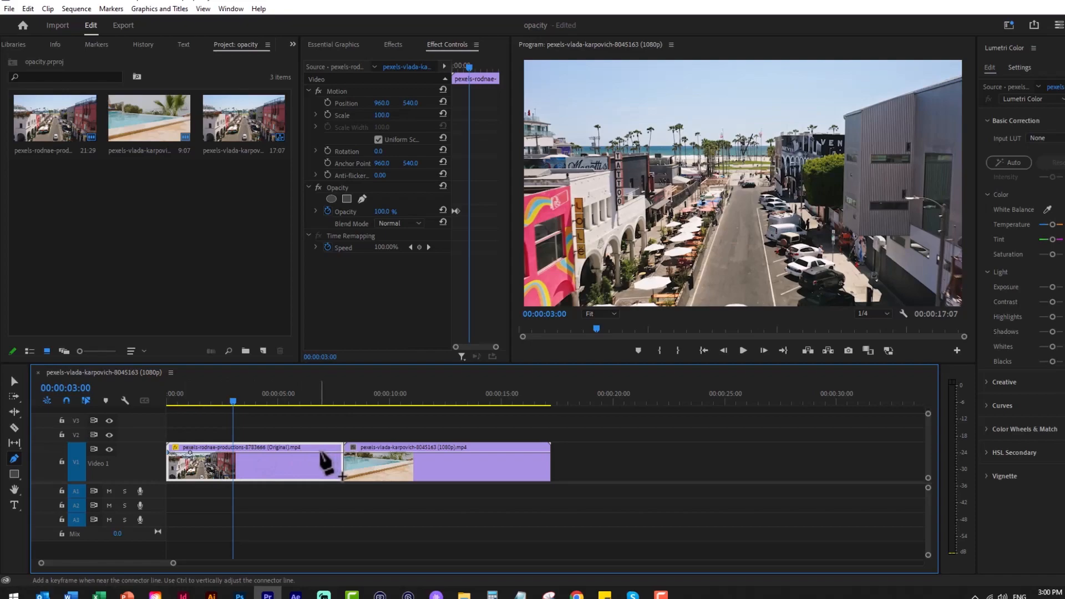
click(319, 452)
click(341, 452)
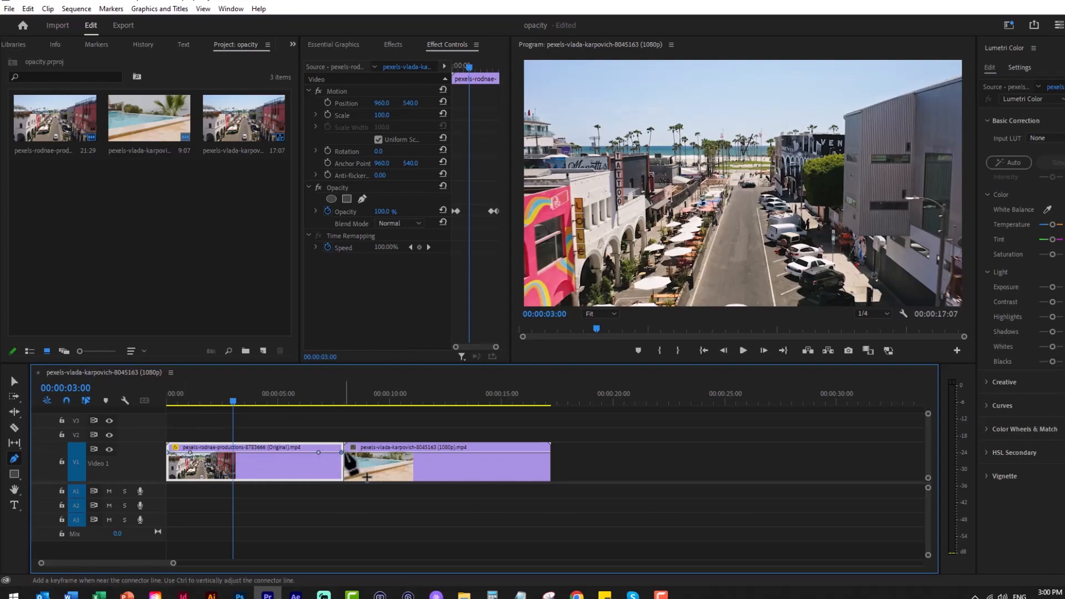
Add four opacity keyframes to the pool clip, two near its start and two near its end
key(v)
click(425, 463)
key(p)
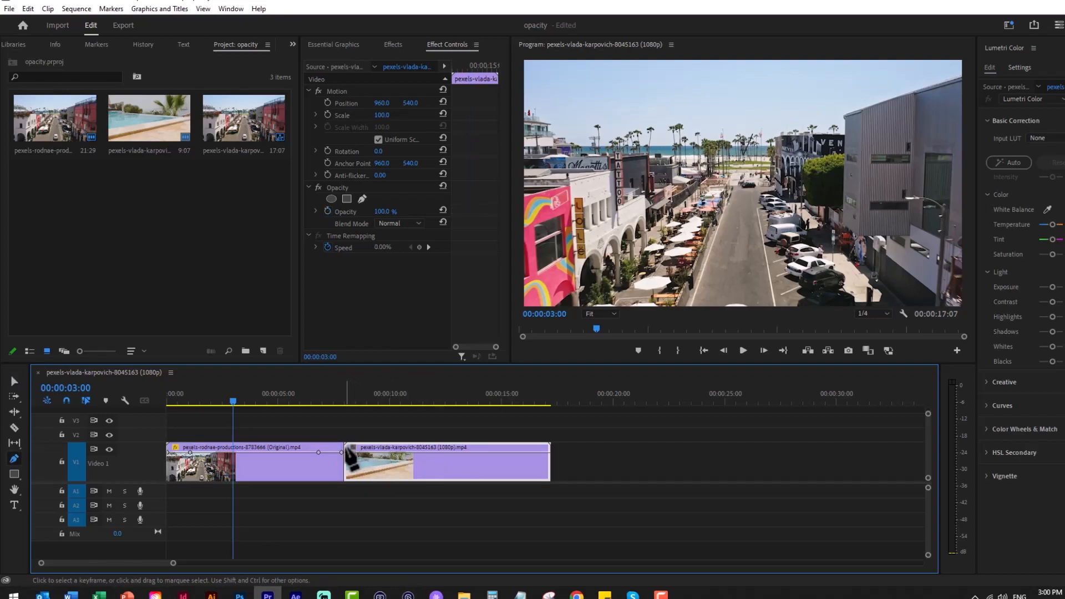
click(348, 452)
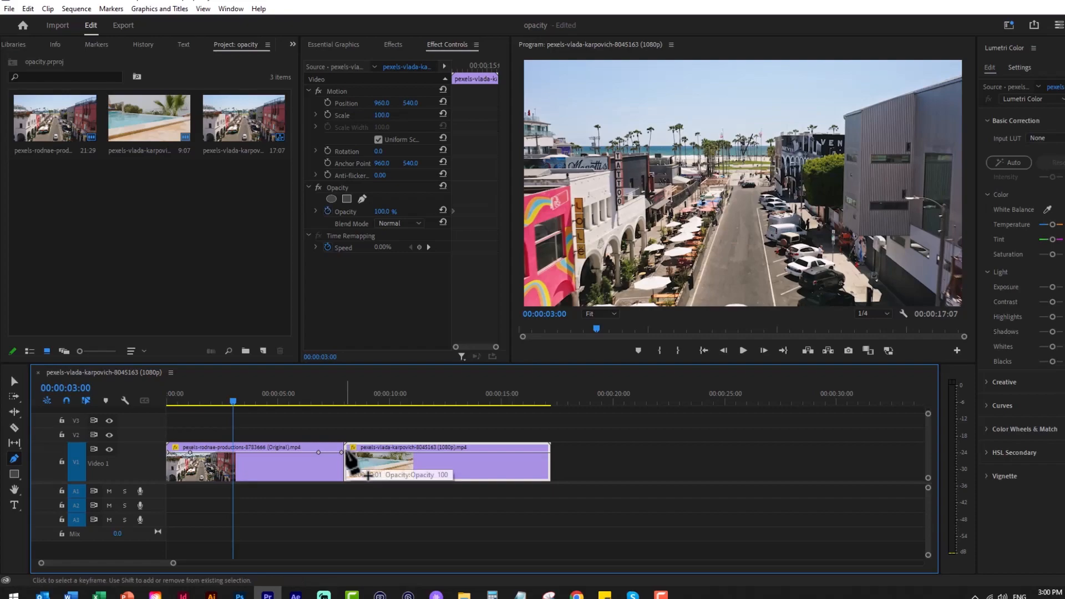
click(370, 452)
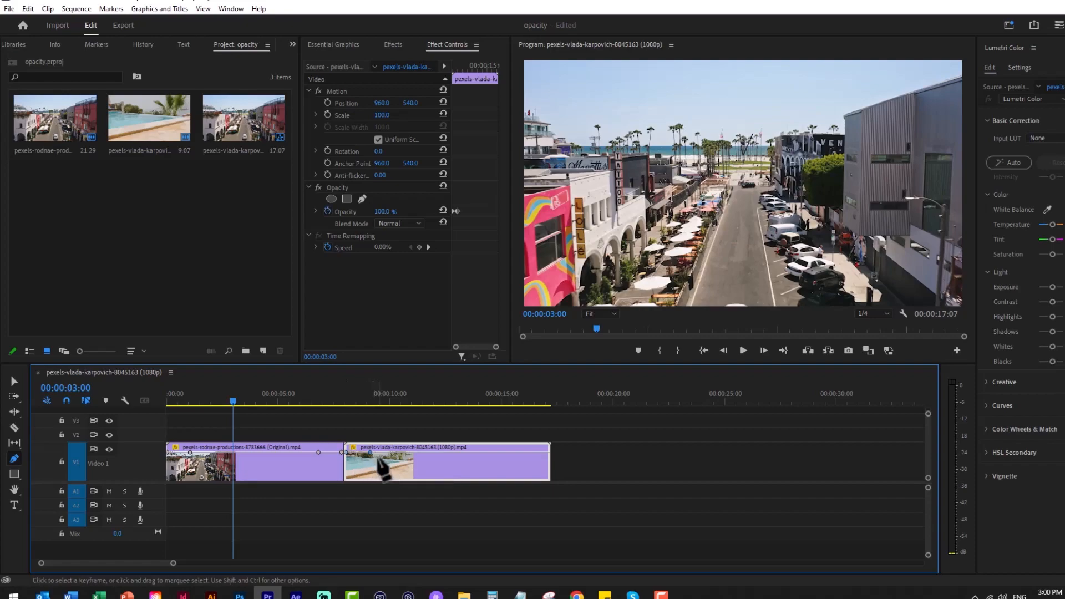
click(548, 453)
click(523, 453)
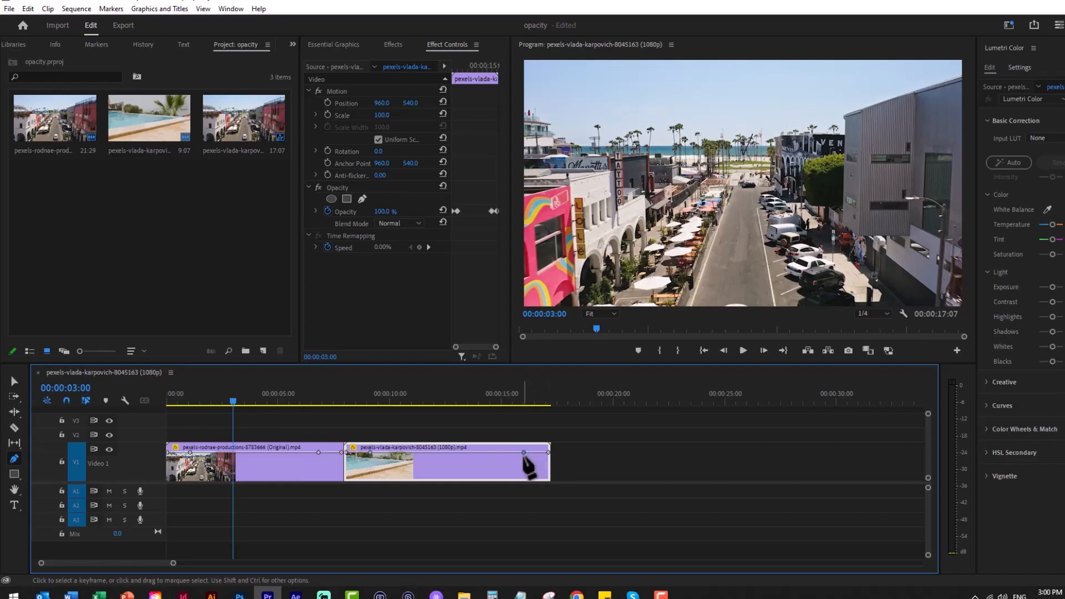
Lower the outermost opacity keyframes of both clips to 0 so that each clip fades in and out
key(v)
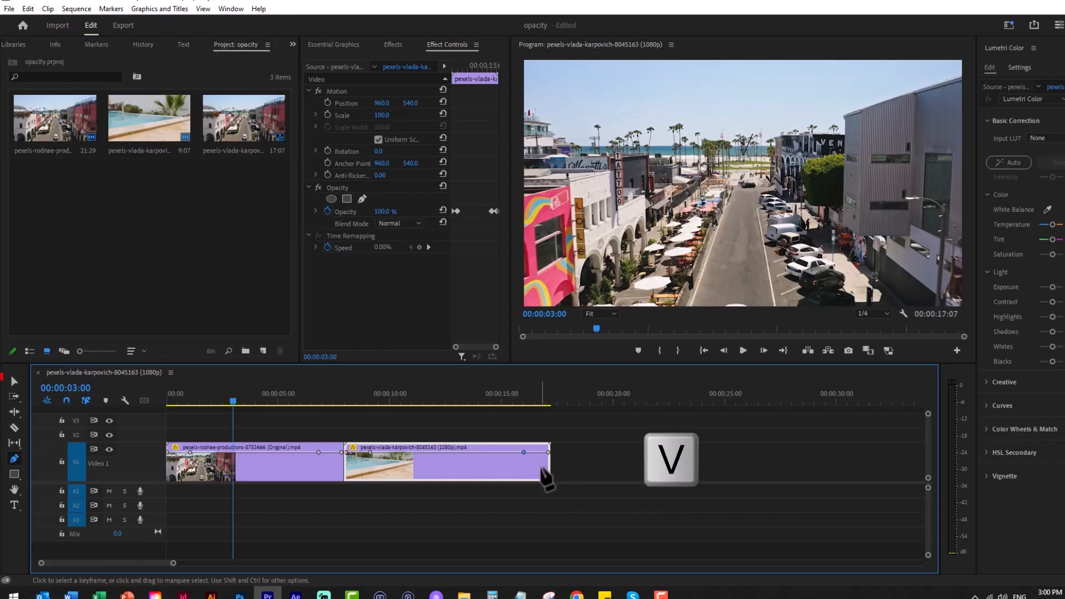
drag(548, 452, 554, 486)
drag(348, 458, 343, 477)
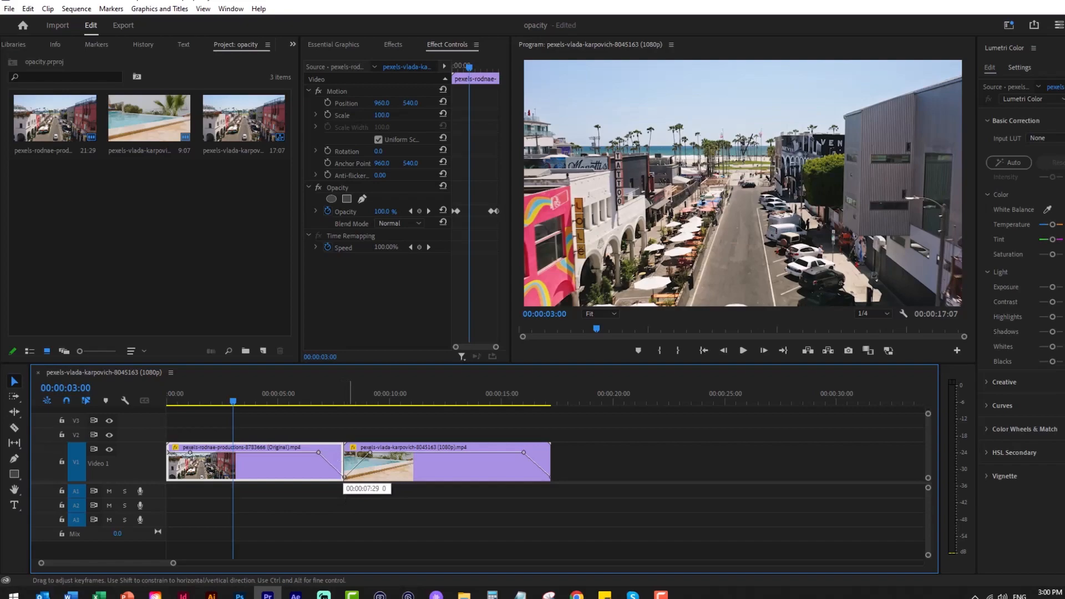
drag(169, 452, 168, 482)
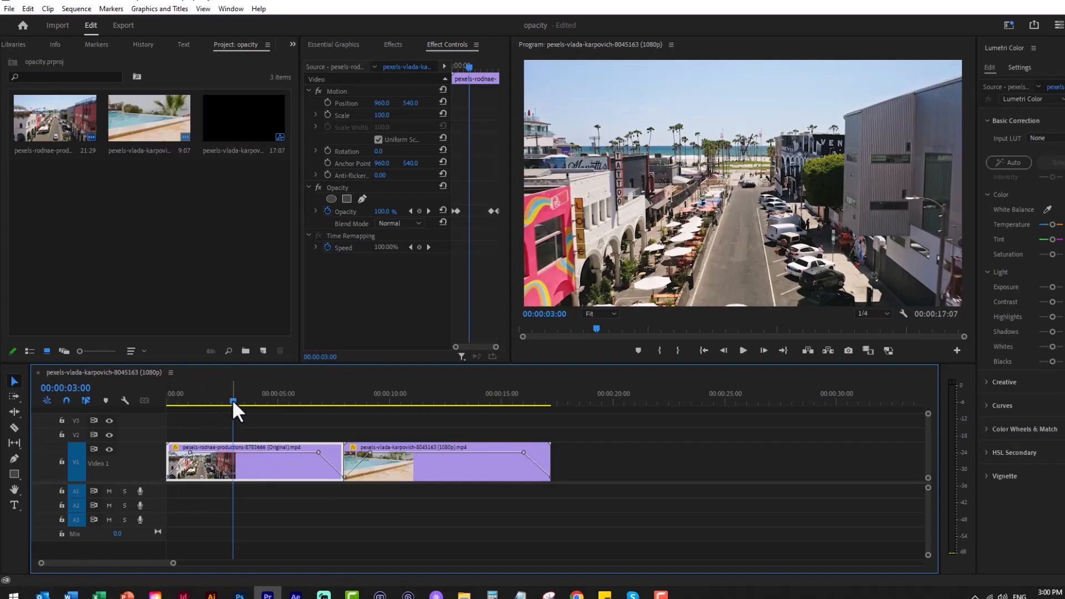
Play the sequence from its beginning to review the fades on both clips
mouse_move(234, 399)
mouse_down()
mouse_move(246, 402)
mouse_move(163, 401)
mouse_move(222, 404)
mouse_up()
key(Home)
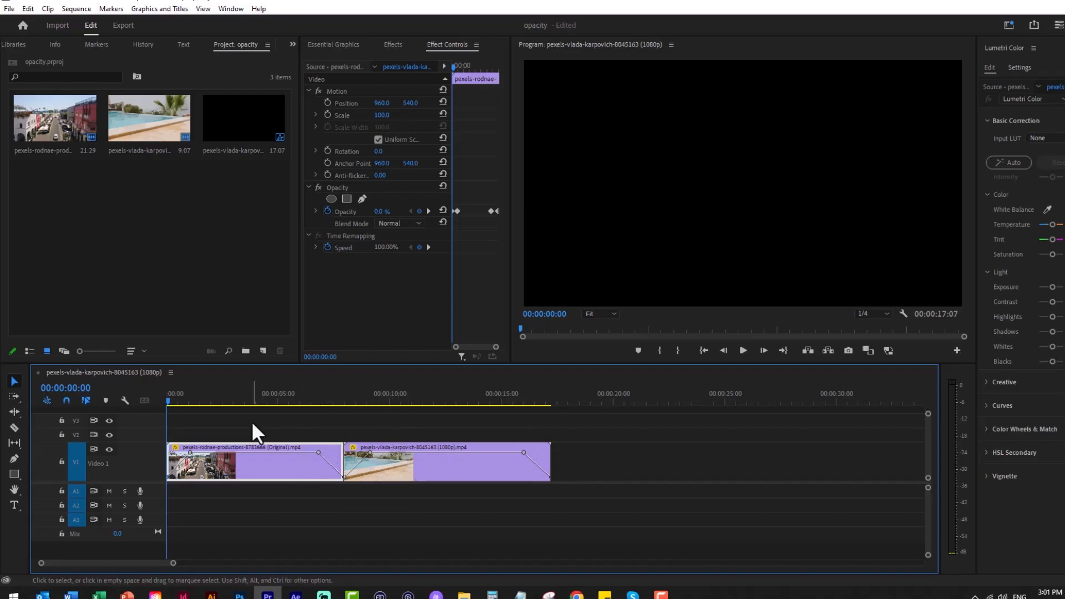
key(space)
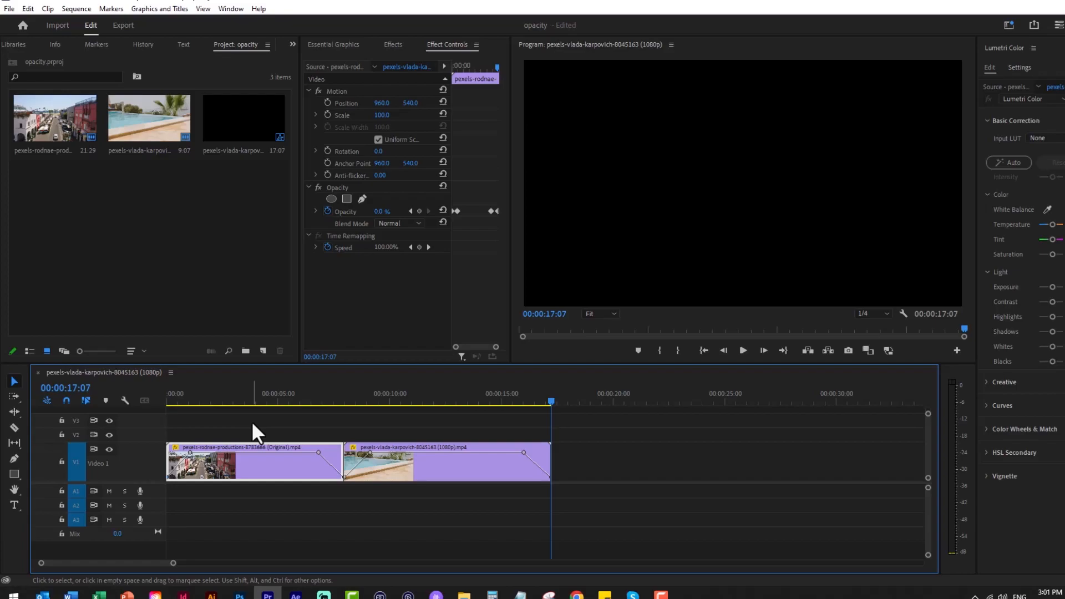
Undo all the opacity keyframes on both clips
click(372, 382)
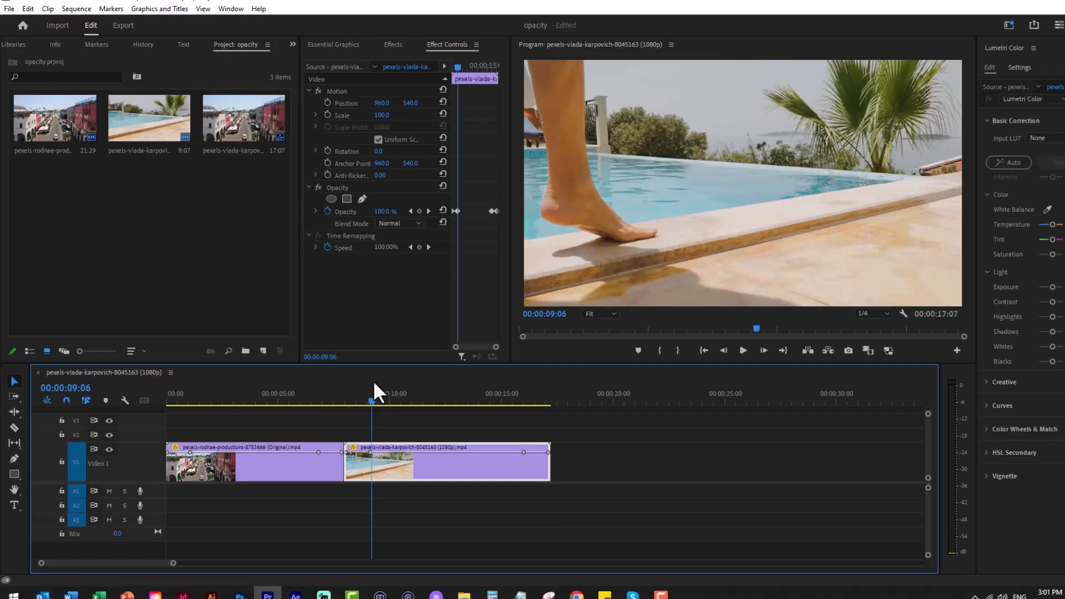
key(ctrl+z)
key(ctrl+z)
Expand track V2, move the street clip up onto it, and shift the pool clip on V1 about one second earlier to overlap it
drag(153, 428, 150, 414)
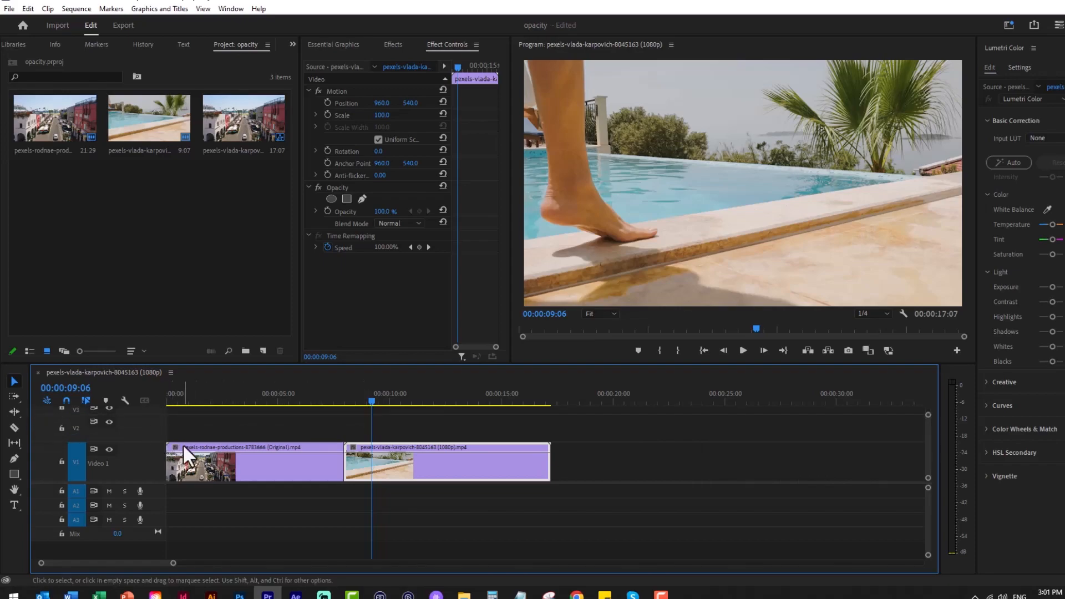
click(281, 460)
drag(280, 458, 281, 430)
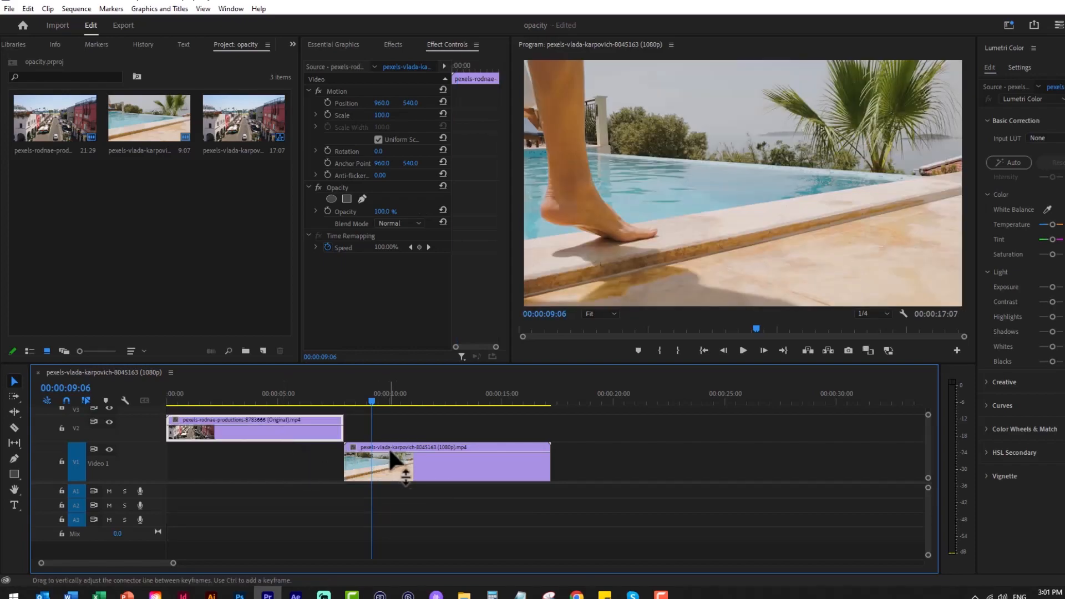
drag(420, 458, 398, 457)
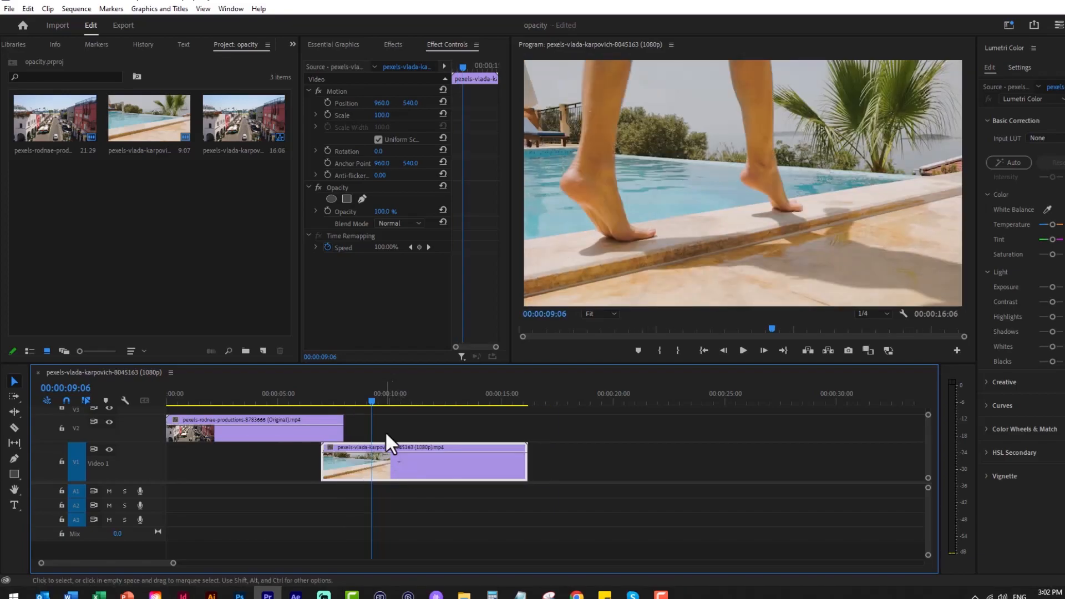
Check the overlap between the clips and shift the pool clip earlier so it starts at about 00:00:06:15
drag(370, 400, 296, 400)
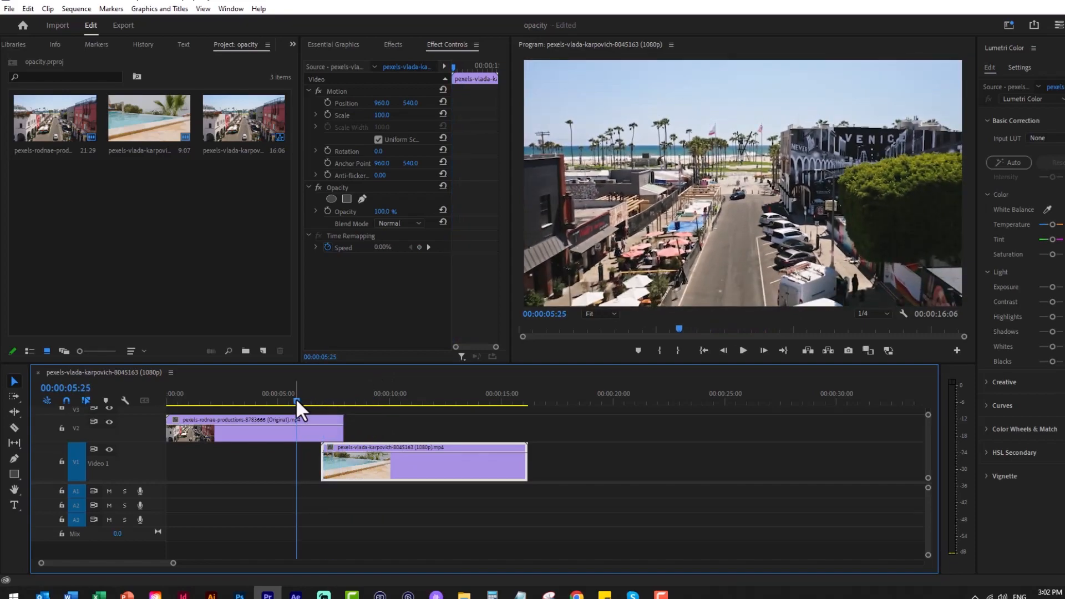
drag(297, 401, 341, 400)
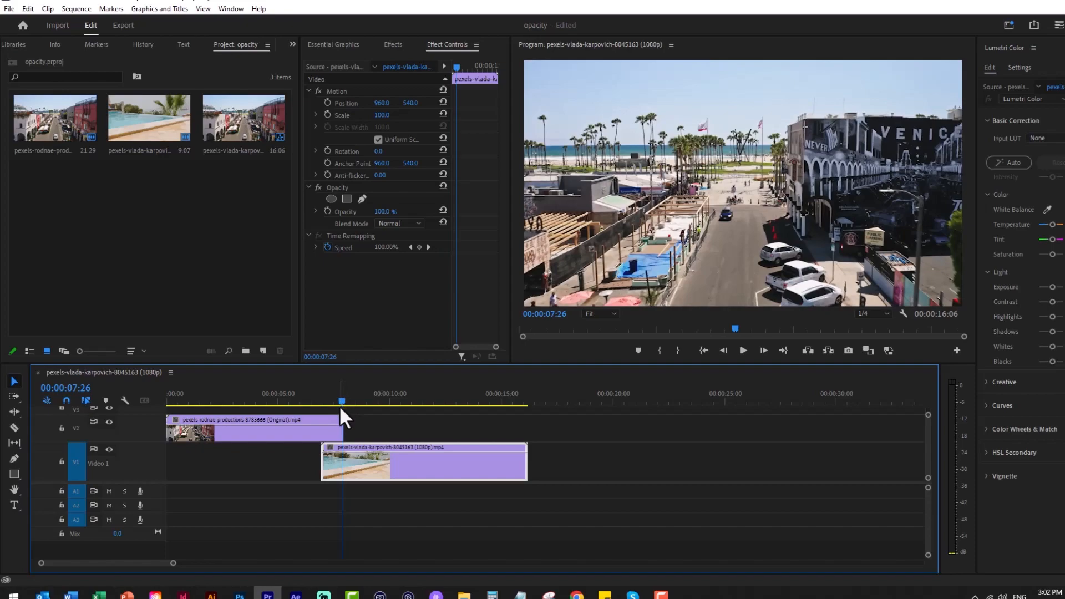
click(312, 417)
click(403, 470)
drag(402, 469, 396, 472)
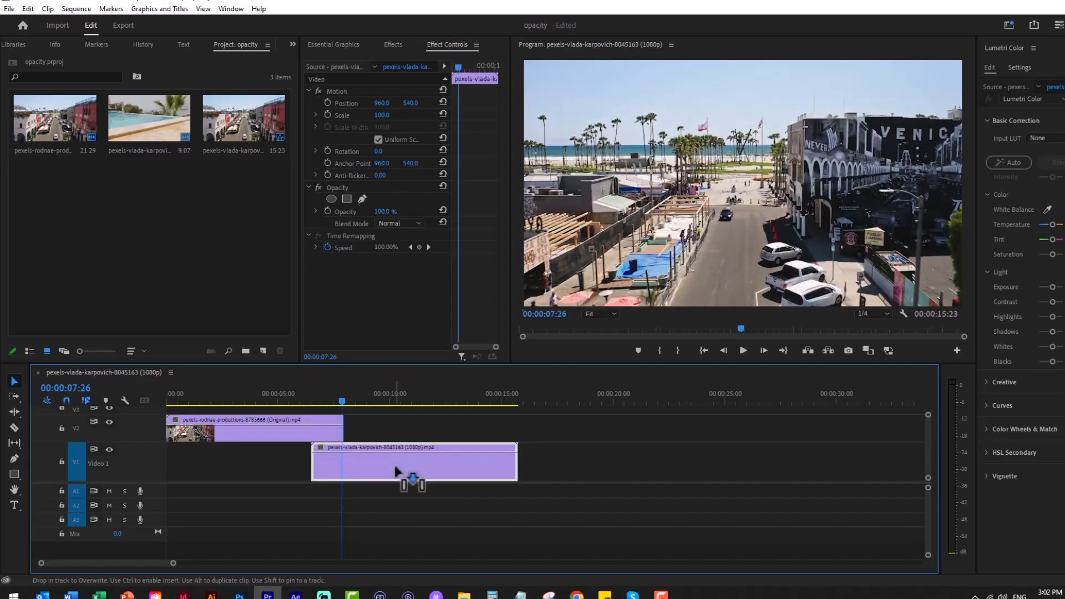
Play through the overlap to review the cut, and return the playhead to about 00:00:05:02
drag(341, 401, 311, 400)
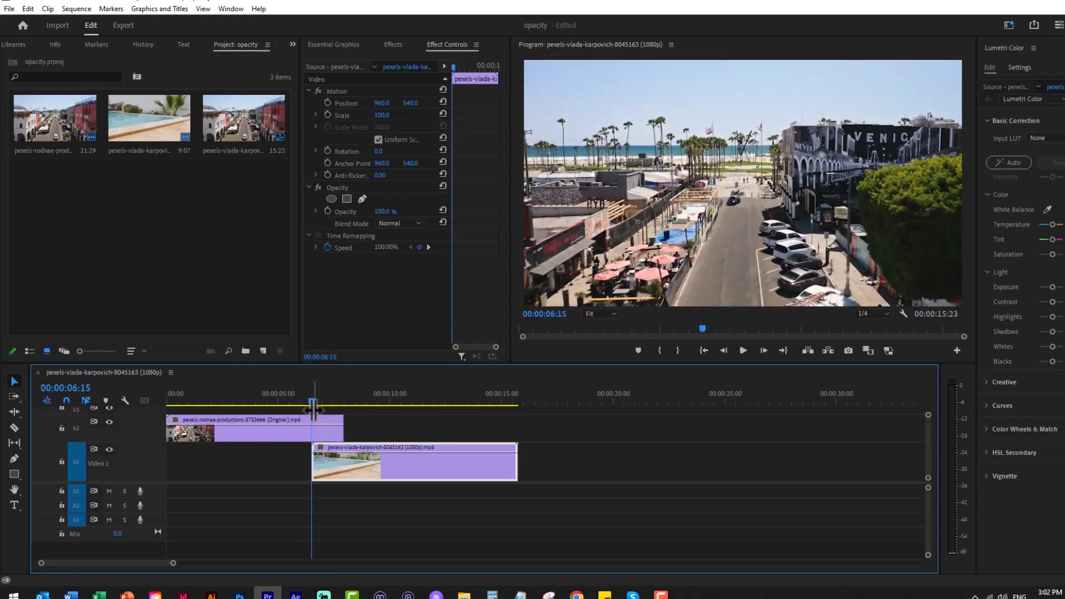
mouse_move(310, 402)
mouse_down()
mouse_move(334, 403)
mouse_move(289, 401)
mouse_up()
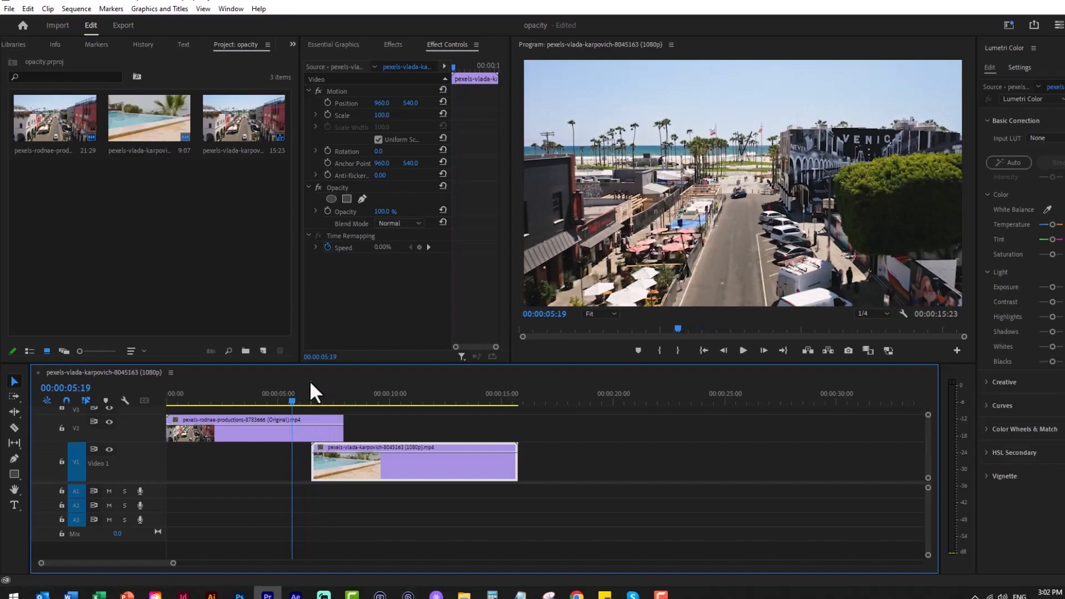
key(space)
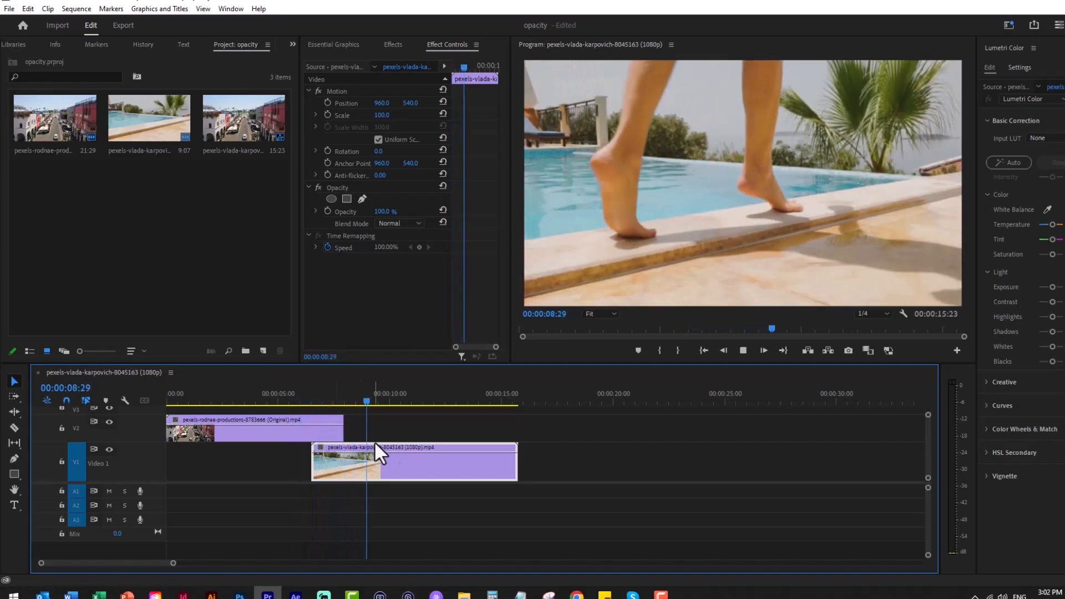
key(space)
click(280, 401)
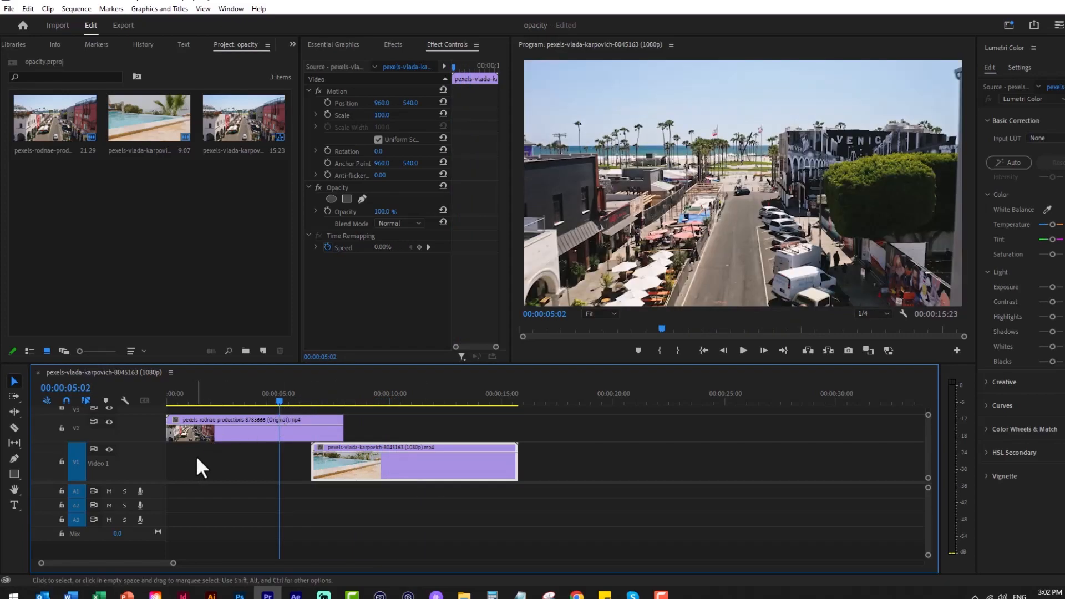
Add opacity keyframes to the V2 street clip at the overlap's start and the clip's end, lower the last for a fade-out, and play it
key(p)
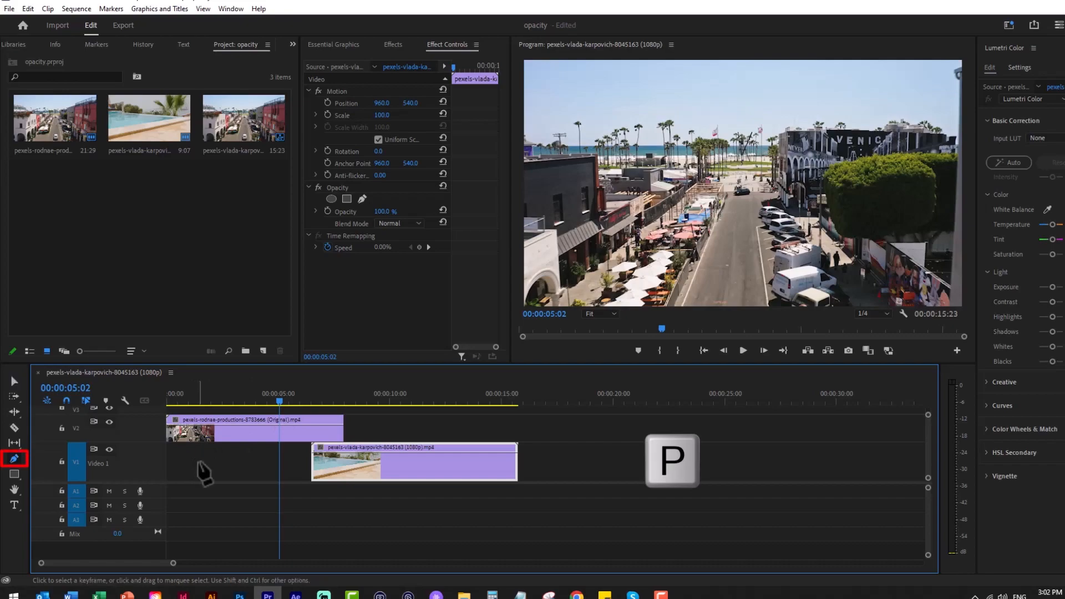
click(312, 425)
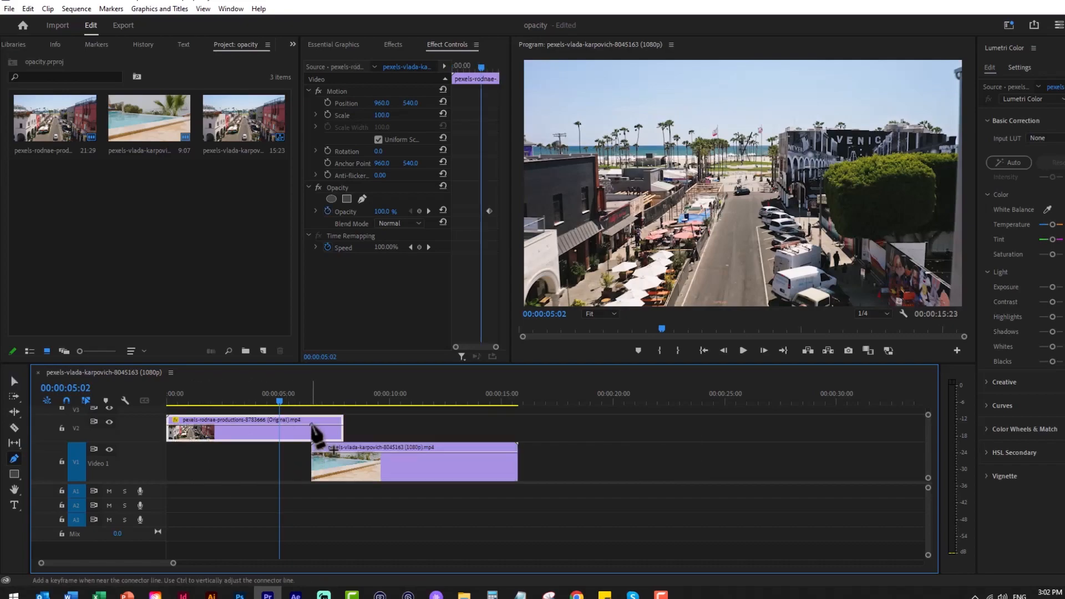
click(342, 424)
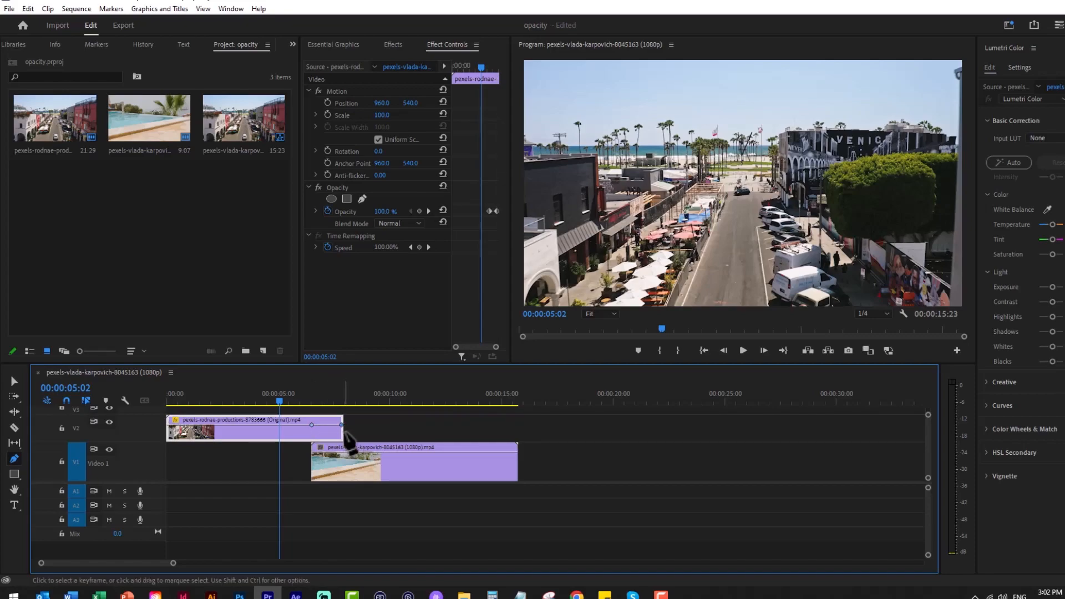
key(v)
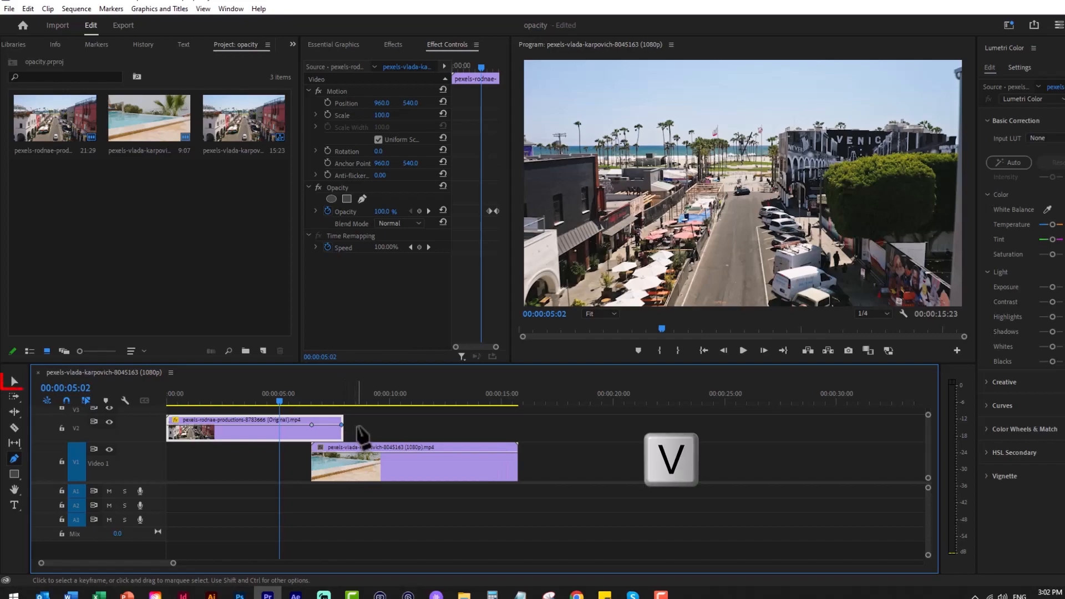
drag(342, 424, 342, 439)
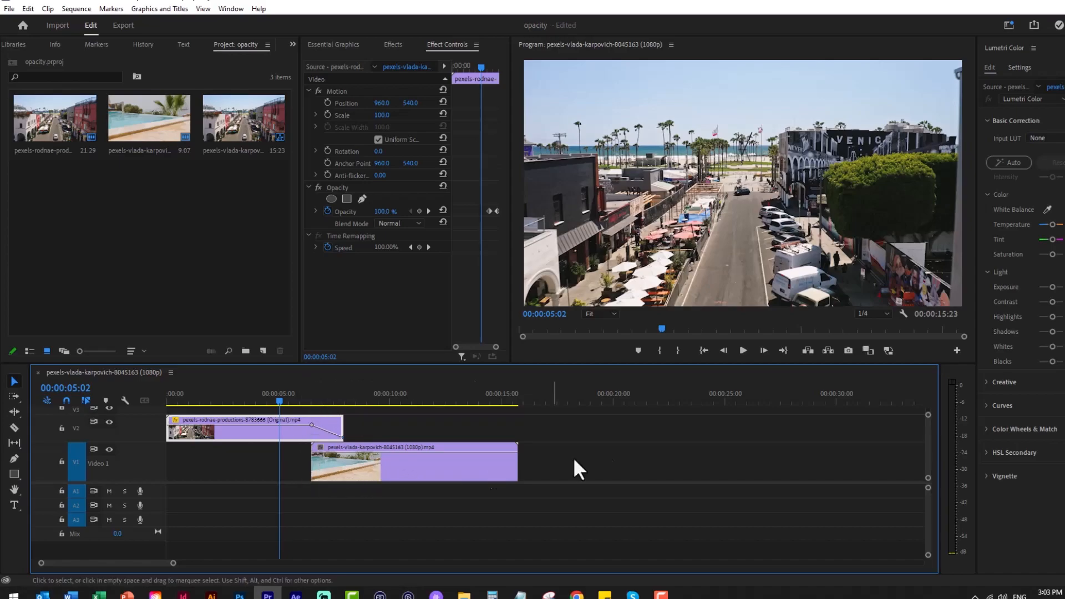
key(space)
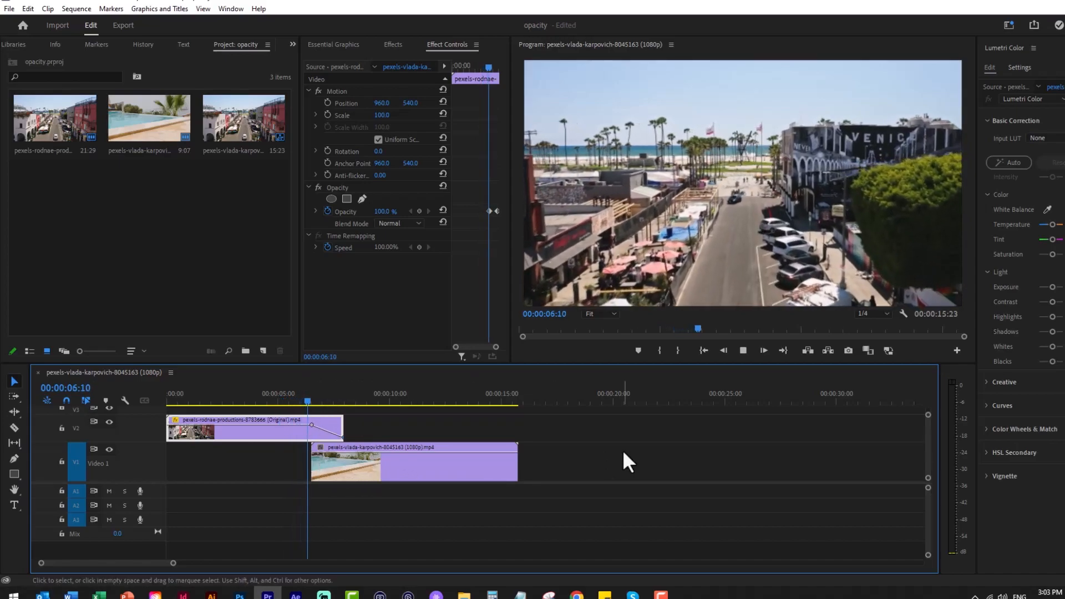